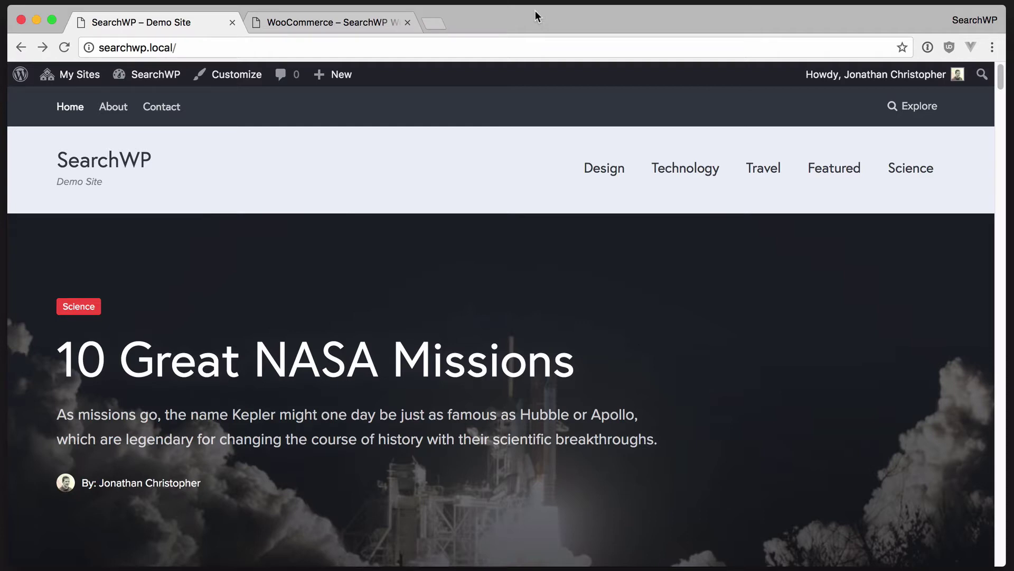
# Search the demo site for 'voyager'.
pyautogui.scroll(-12, 515, 222)
pyautogui.scroll(2, 824, 231)
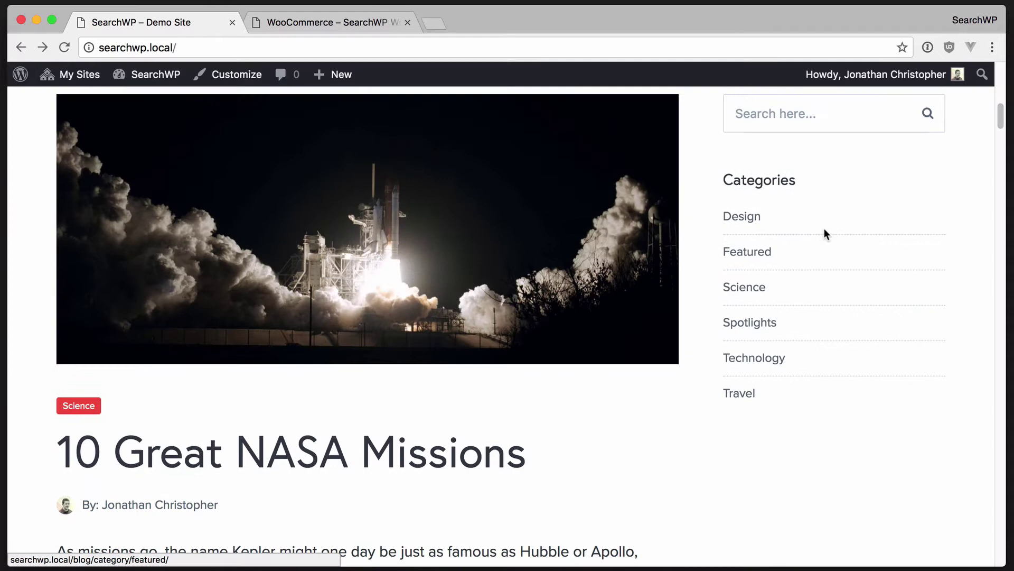
pyautogui.click(826, 143)
pyautogui.write('voyager')
pyautogui.press('Return')
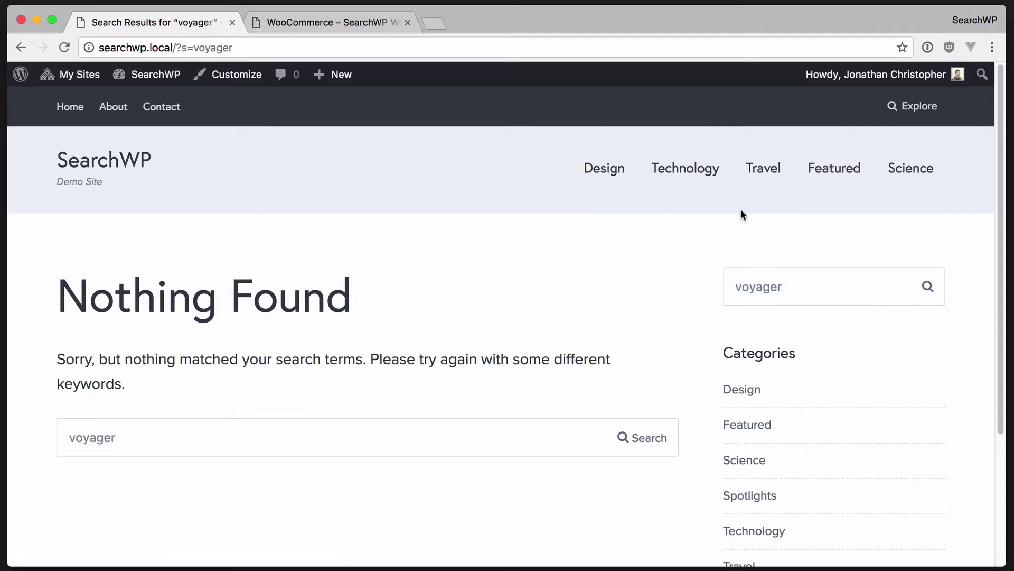
# Go back home and open the '10 Great NASA Missions' article, scrolling through it.
pyautogui.click(85, 161)
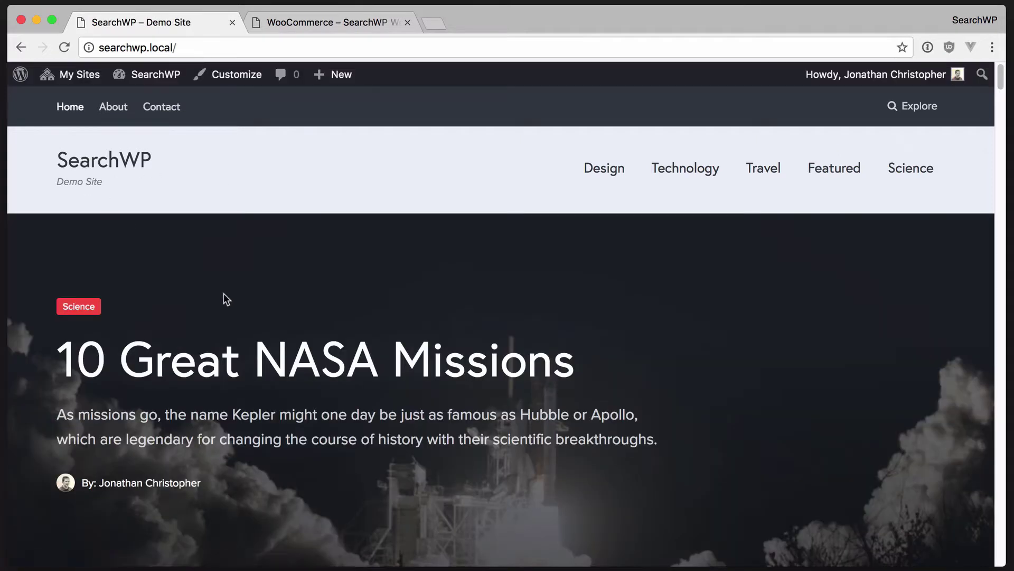
pyautogui.click(327, 362)
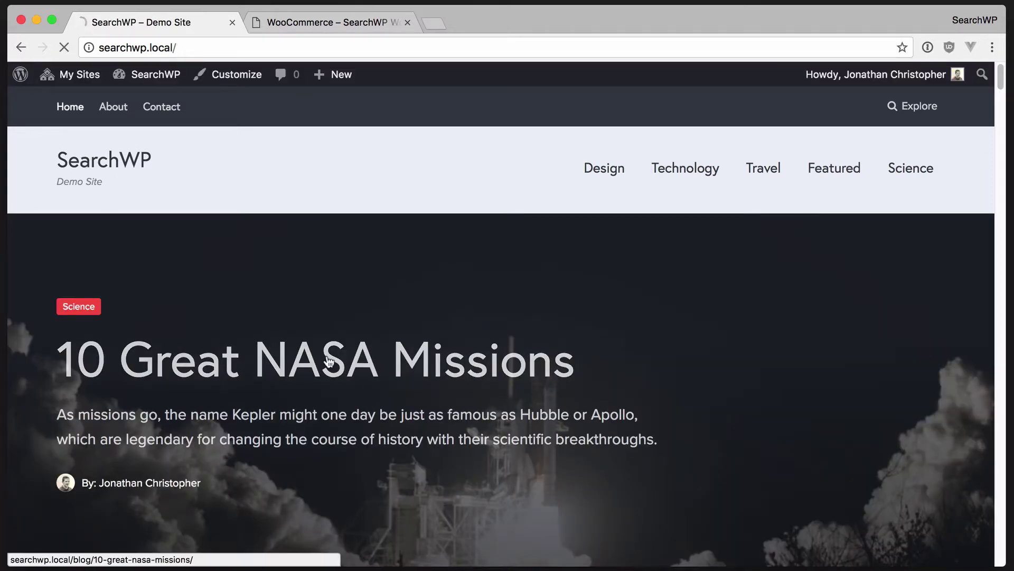
pyautogui.scroll(-10, 331, 358)
pyautogui.scroll(-8, 337, 363)
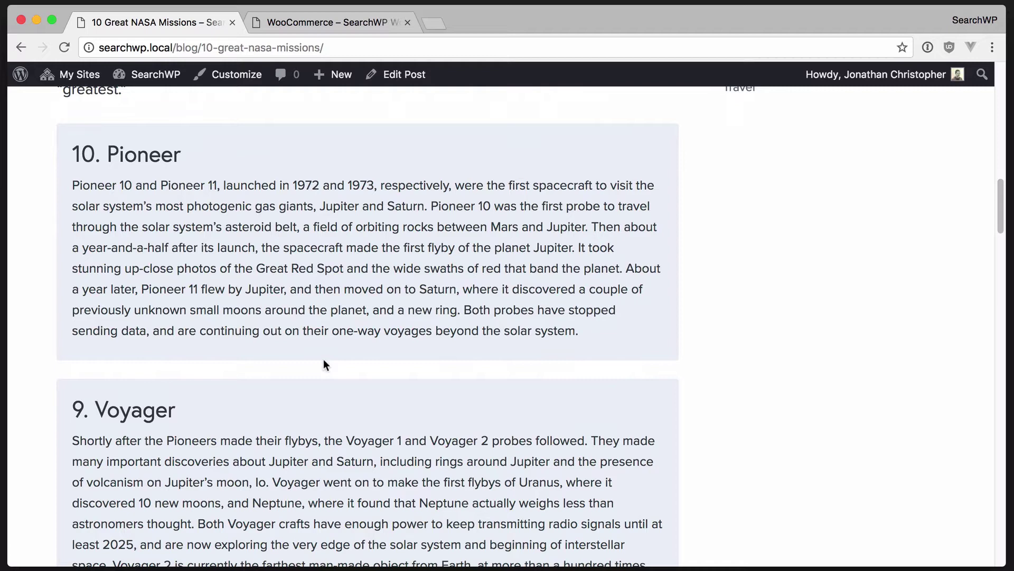
pyautogui.scroll(1, 324, 360)
pyautogui.click(401, 76)
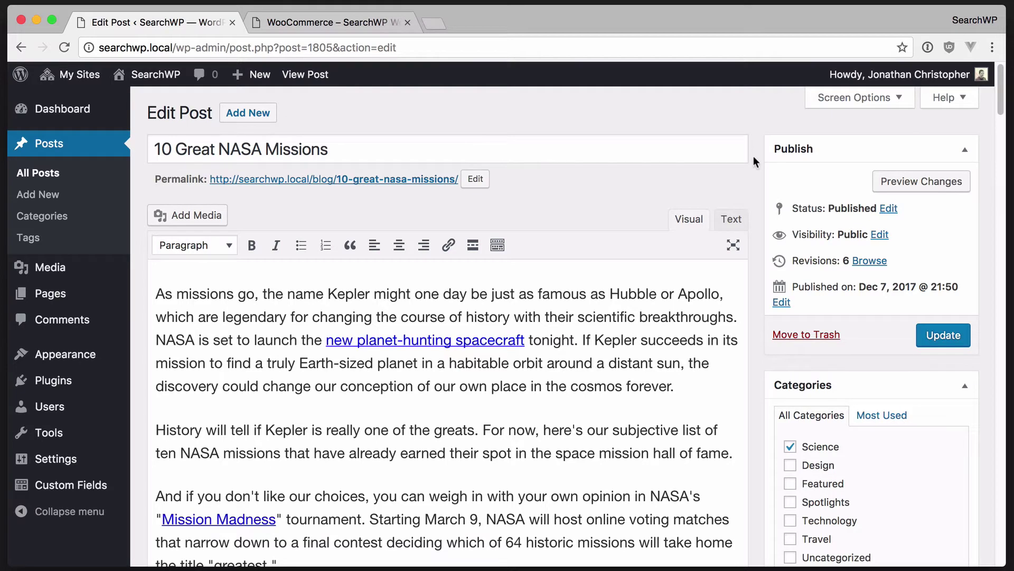
pyautogui.scroll(-4, 754, 158)
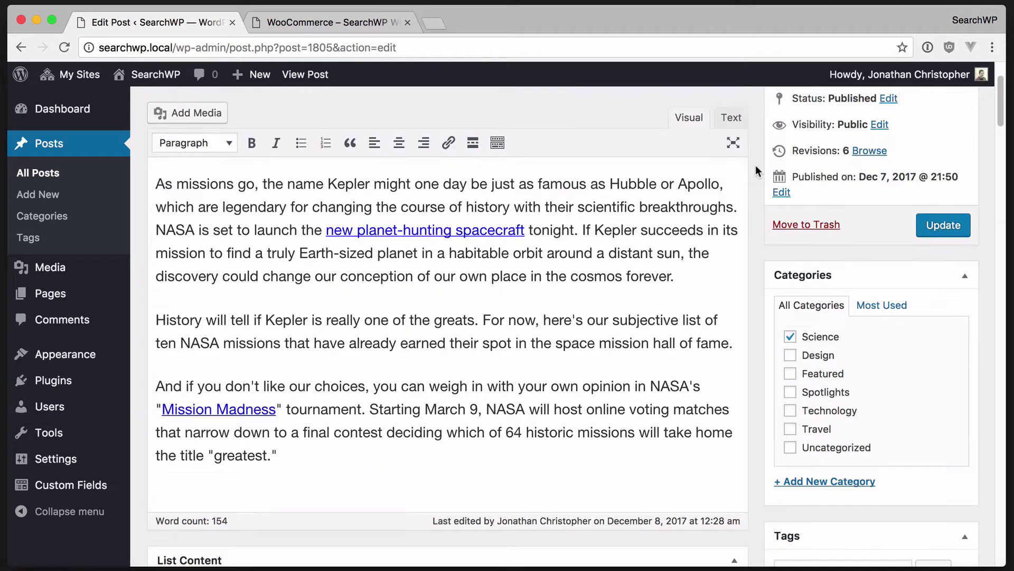
pyautogui.scroll(-10, 756, 164)
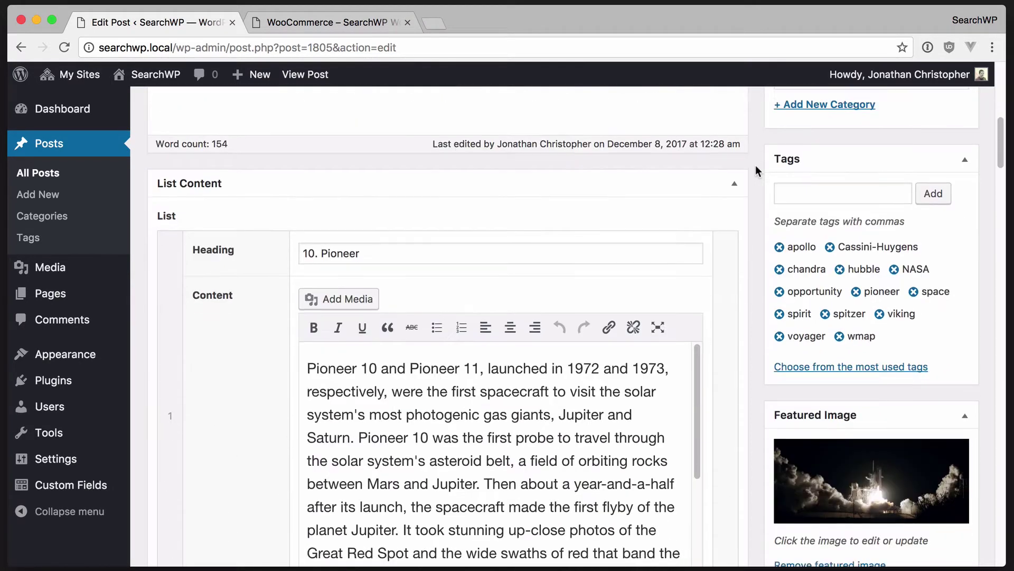
pyautogui.scroll(-1, 755, 165)
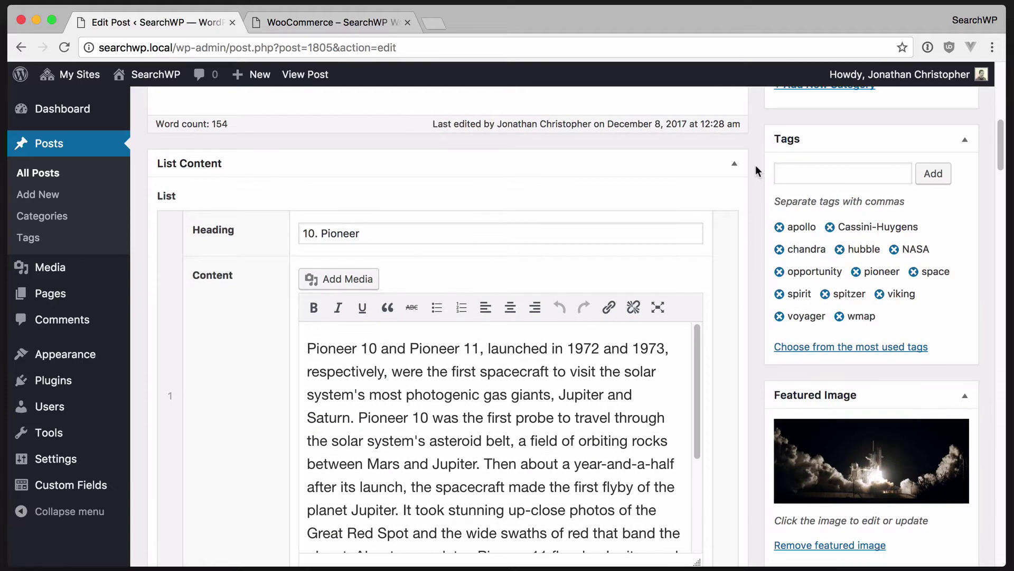
pyautogui.scroll(-3, 747, 246)
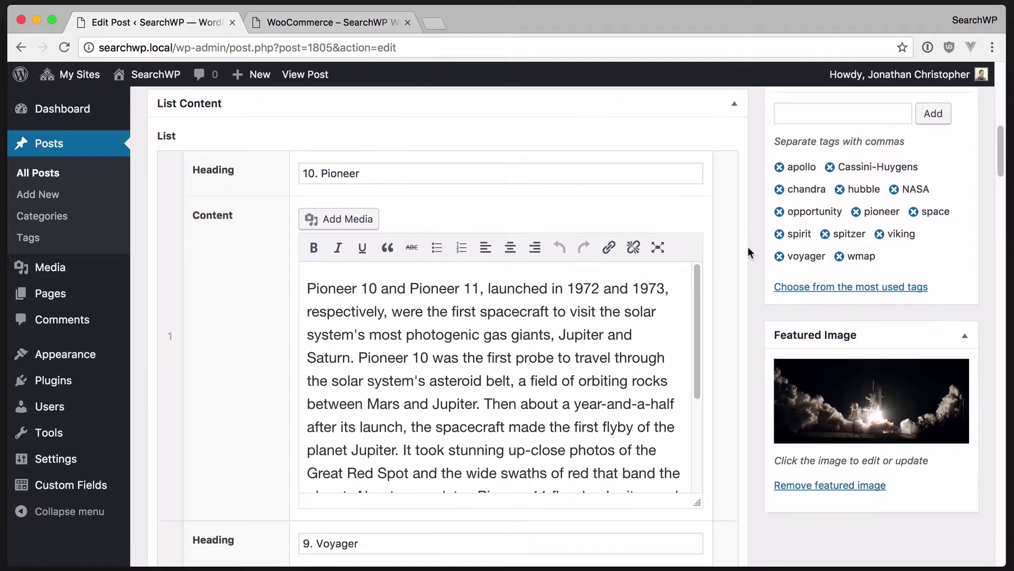
pyautogui.scroll(-8, 747, 246)
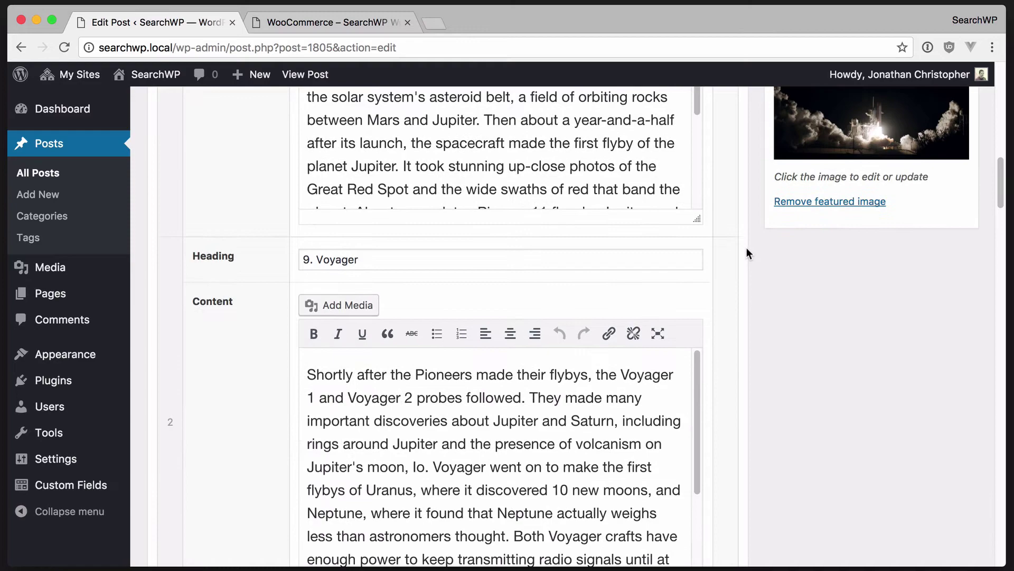
pyautogui.scroll(20, 308, 367)
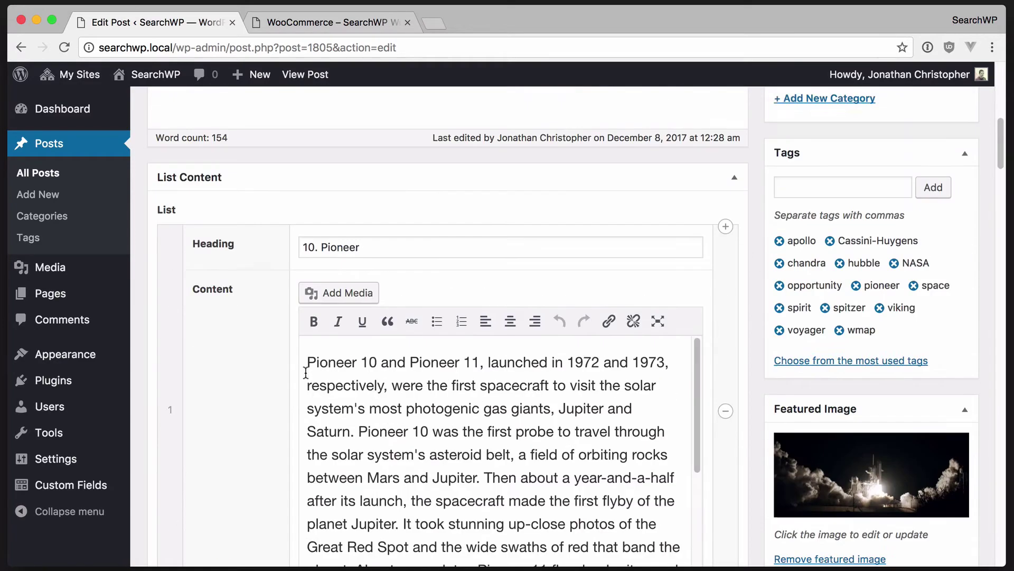
pyautogui.scroll(1, 276, 379)
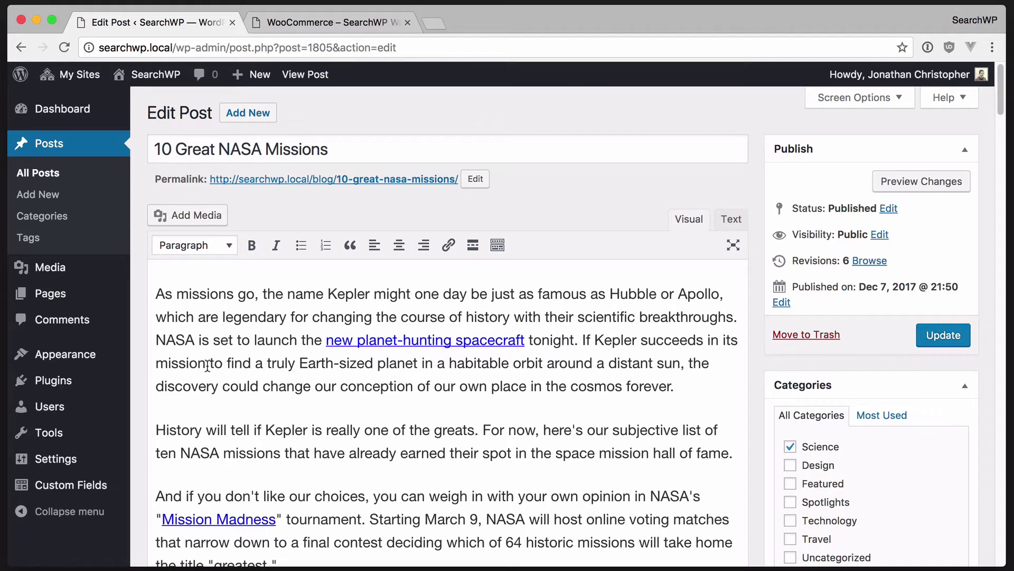
# Activate the SearchWP plugin from the installed plugins list.
pyautogui.click(67, 382)
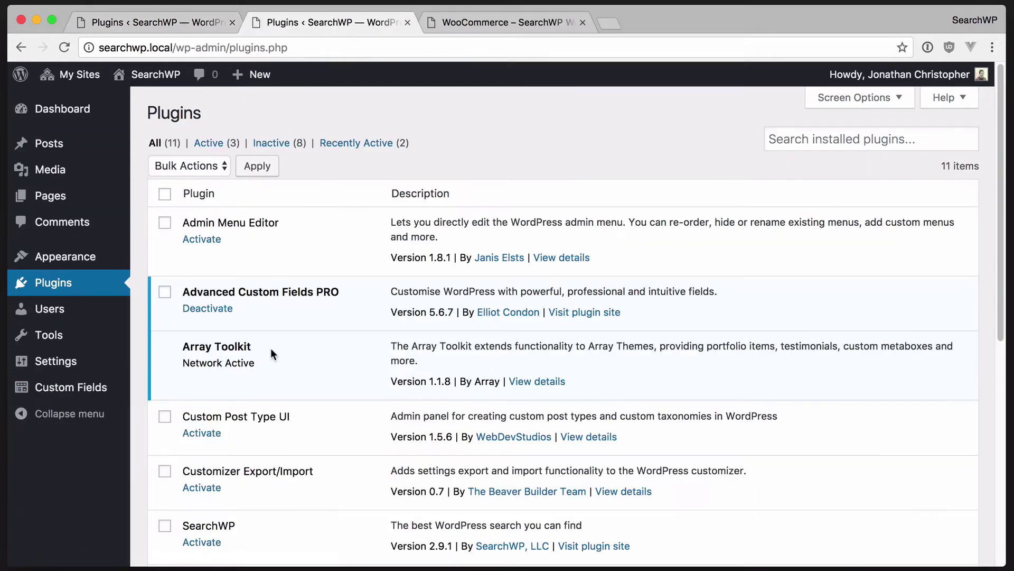
pyautogui.scroll(-3, 281, 408)
pyautogui.click(201, 462)
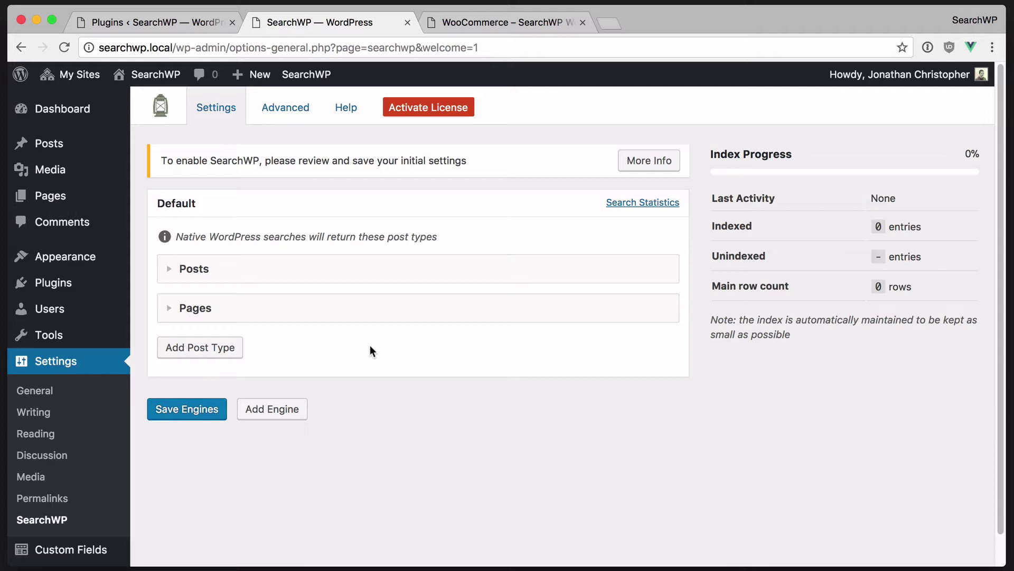
# Add Any Custom Field to the Default engine's Posts attributes with Average weight.
pyautogui.click(233, 270)
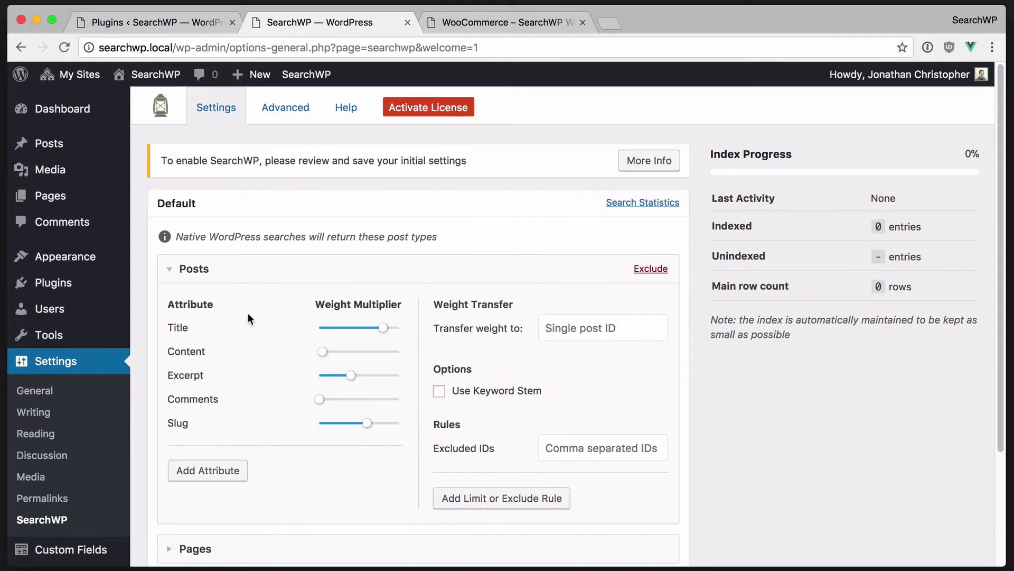
pyautogui.scroll(-2, 263, 366)
pyautogui.click(222, 411)
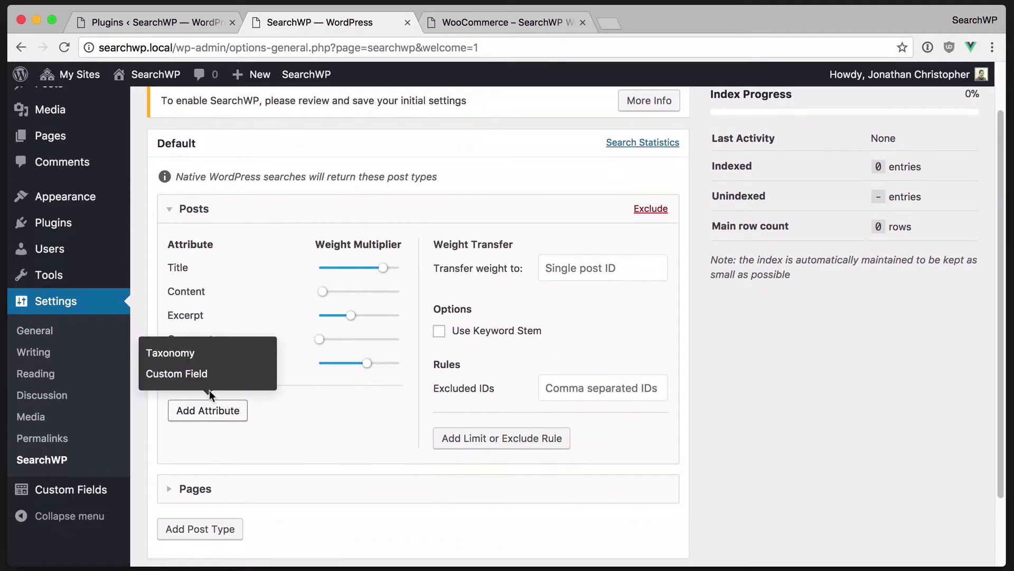
pyautogui.click(204, 374)
pyautogui.click(269, 410)
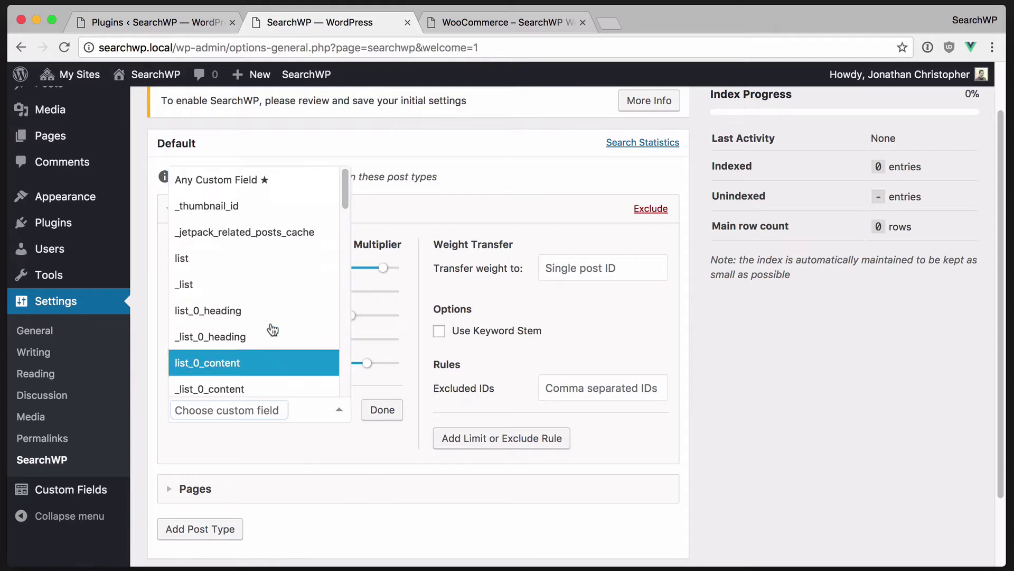
pyautogui.click(222, 180)
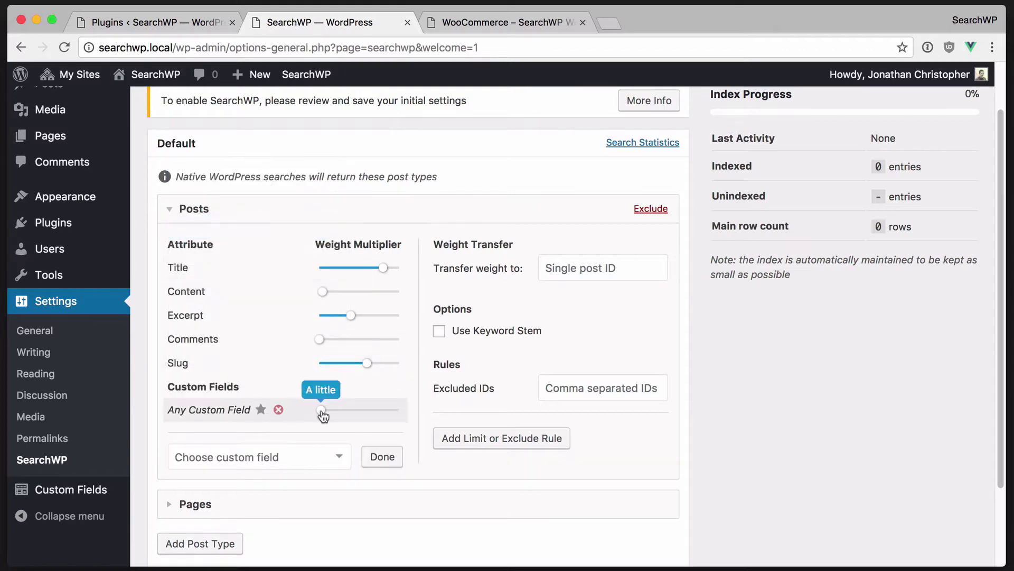
pyautogui.moveTo(323, 415); pyautogui.dragTo(359, 415)
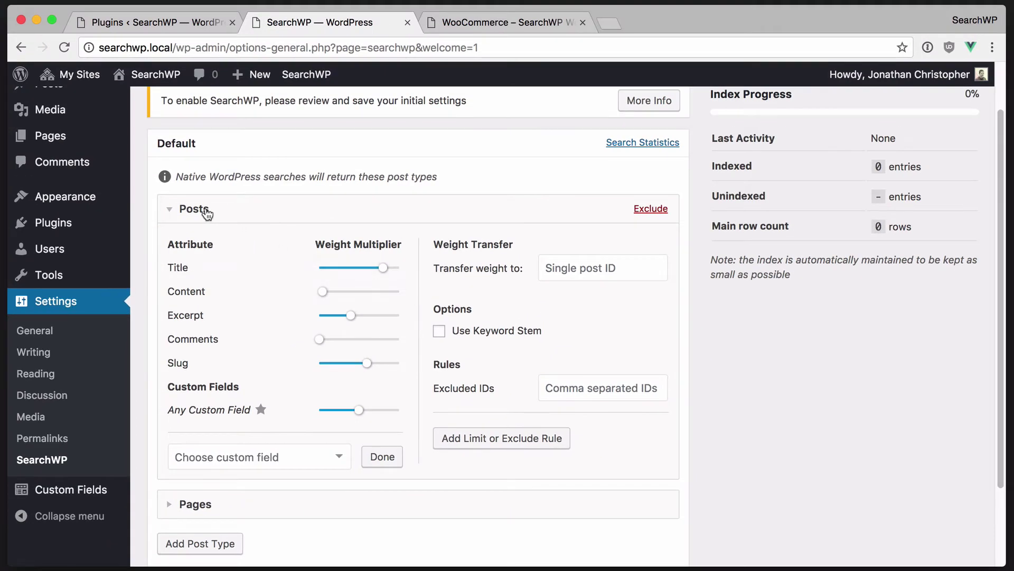
pyautogui.click(207, 213)
# Save the engines and let the index build to 100% with 30 entries.
pyautogui.click(190, 381)
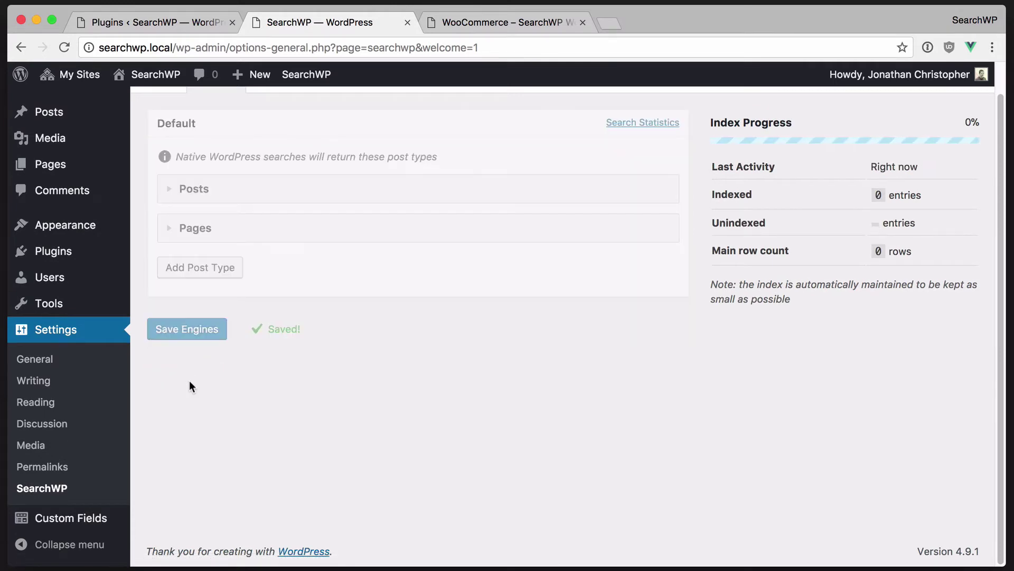
pyautogui.scroll(1, 189, 387)
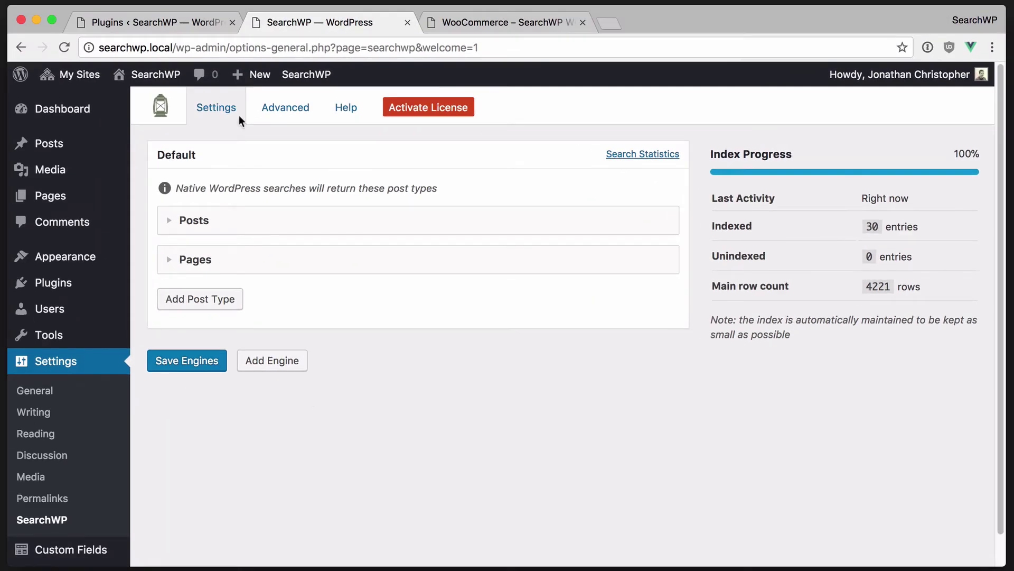
# Search the demo site front end for 'voyager' again, now finding the NASA missions post.
pyautogui.click(158, 75)
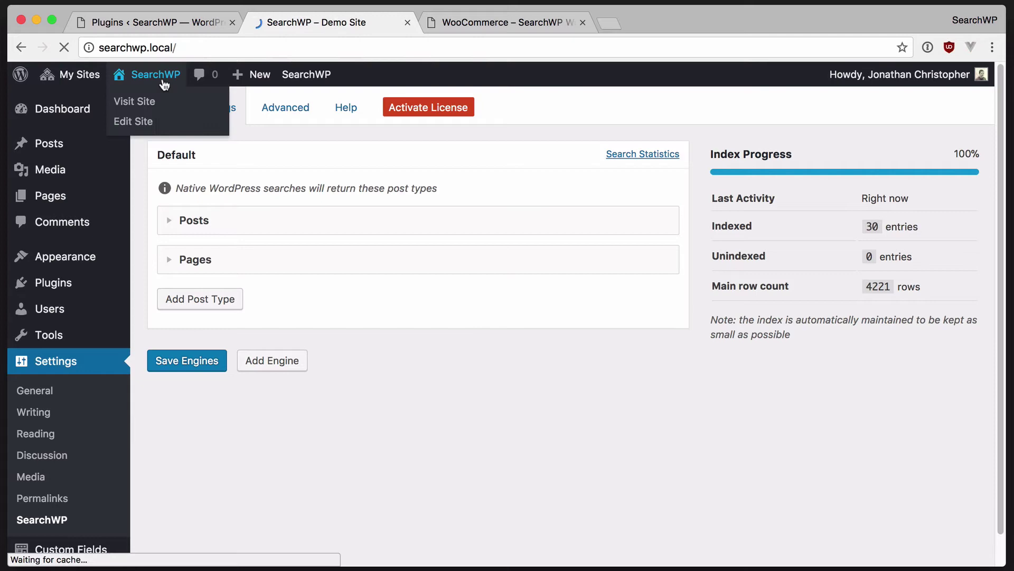
pyautogui.scroll(-10, 733, 296)
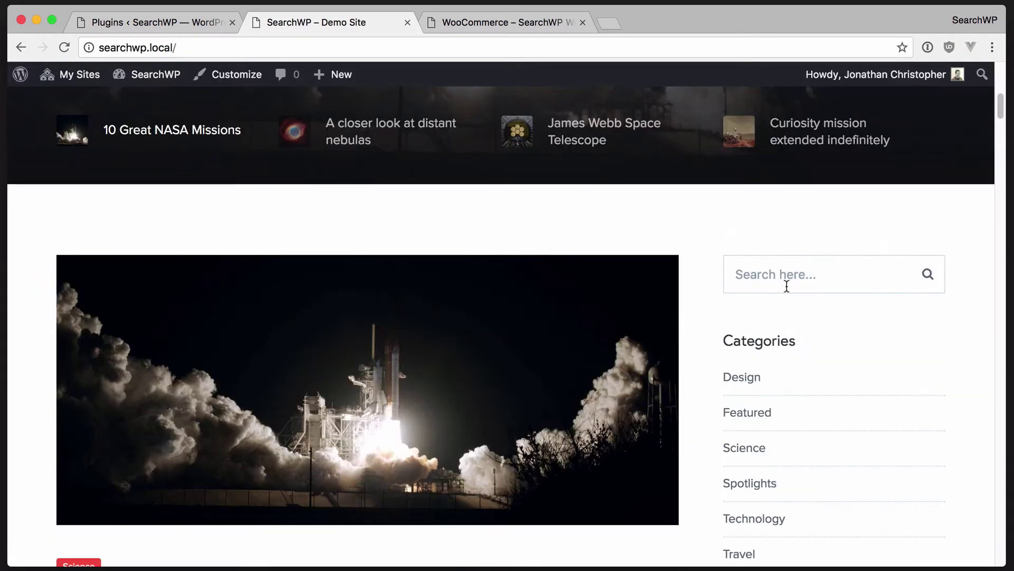
pyautogui.write('voyager')
pyautogui.press('Return')
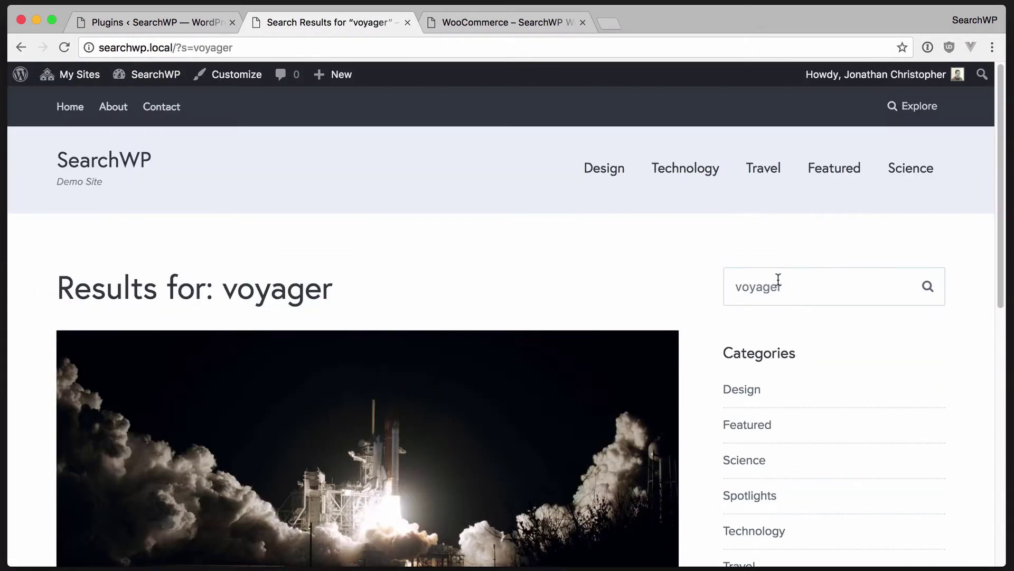
pyautogui.scroll(-2, 761, 306)
pyautogui.scroll(-8, 746, 338)
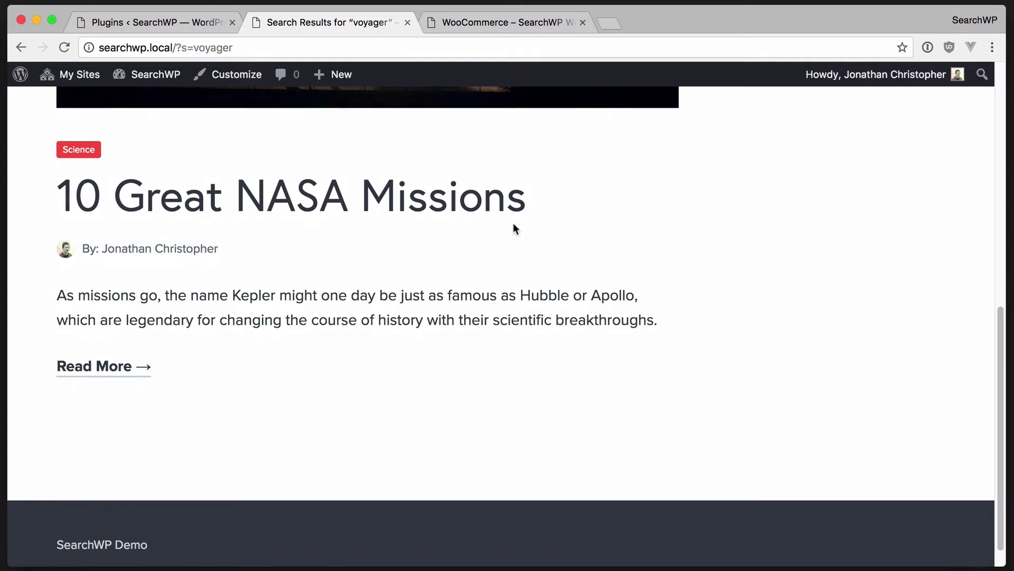
# On the store homepage, search products for 'baseball cap with buckle', which finds nothing.
pyautogui.click(525, 24)
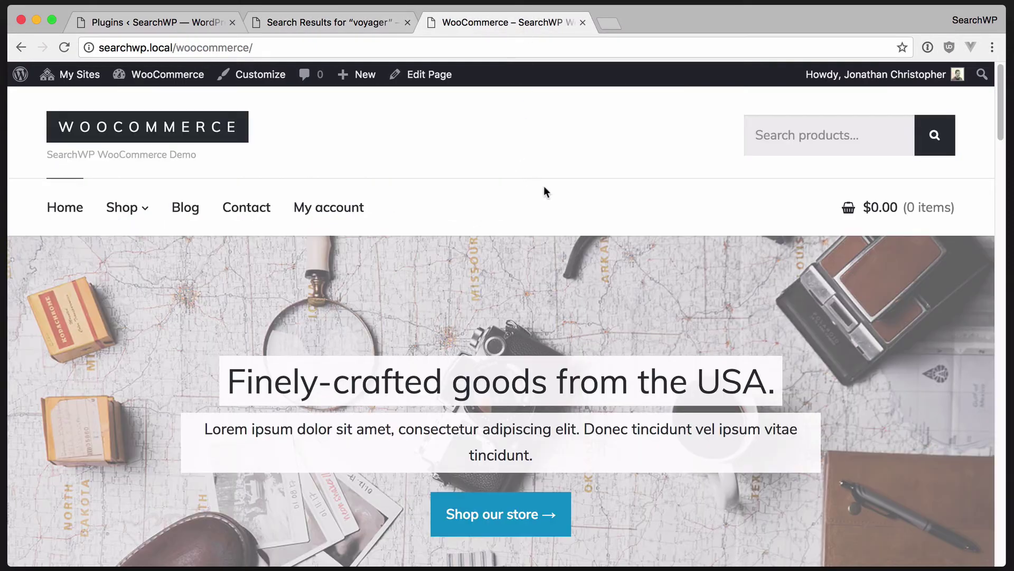
pyautogui.scroll(-10, 604, 210)
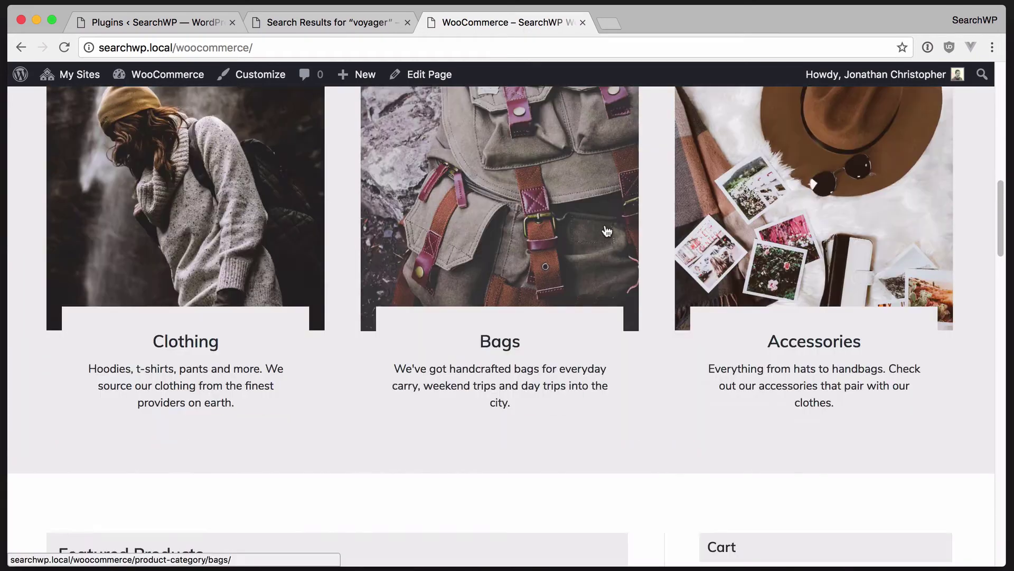
pyautogui.scroll(10, 603, 240)
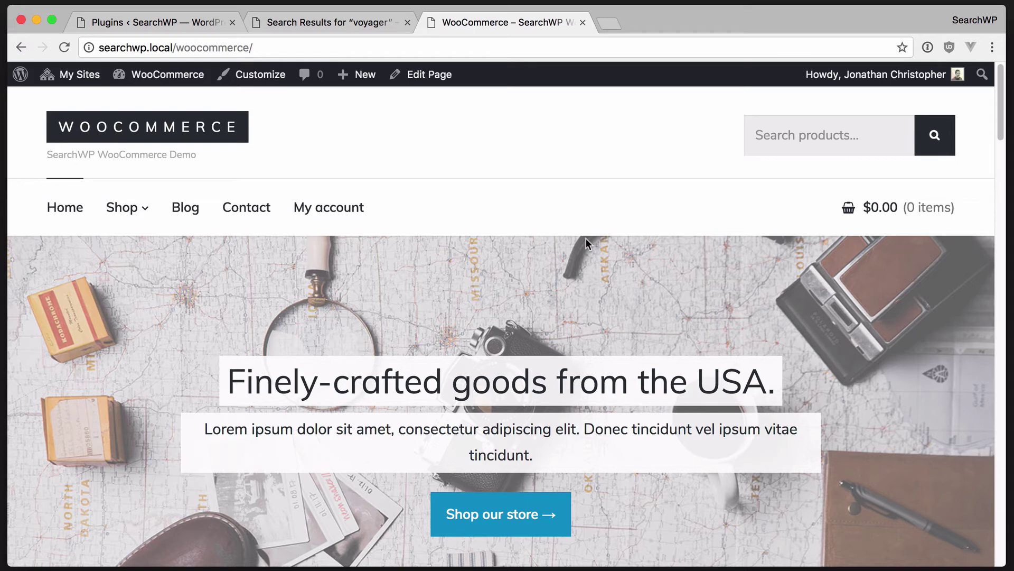
pyautogui.click(758, 135)
pyautogui.write('baseball cap with buckle')
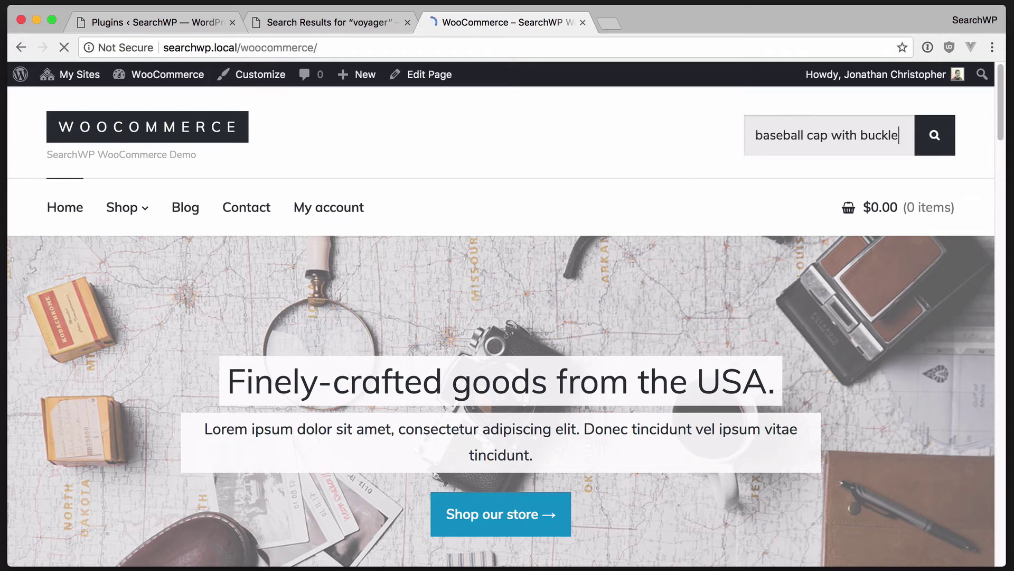
pyautogui.press('Return')
pyautogui.scroll(-2, 730, 225)
pyautogui.scroll(3, 727, 226)
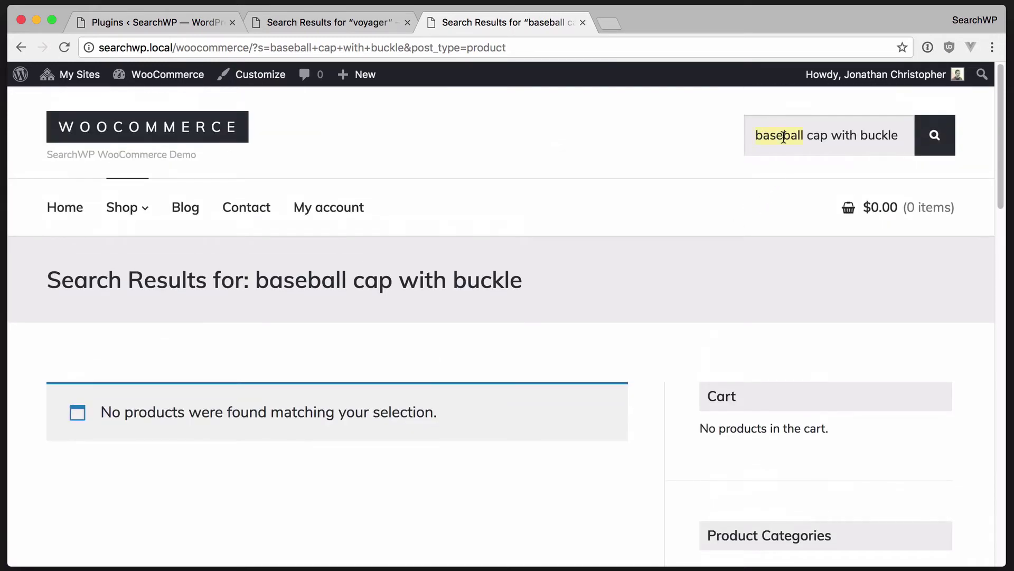
# Shorten the query to 'cap with buckle', which returns five bags.
pyautogui.press('BackSpace')
pyautogui.press('Return')
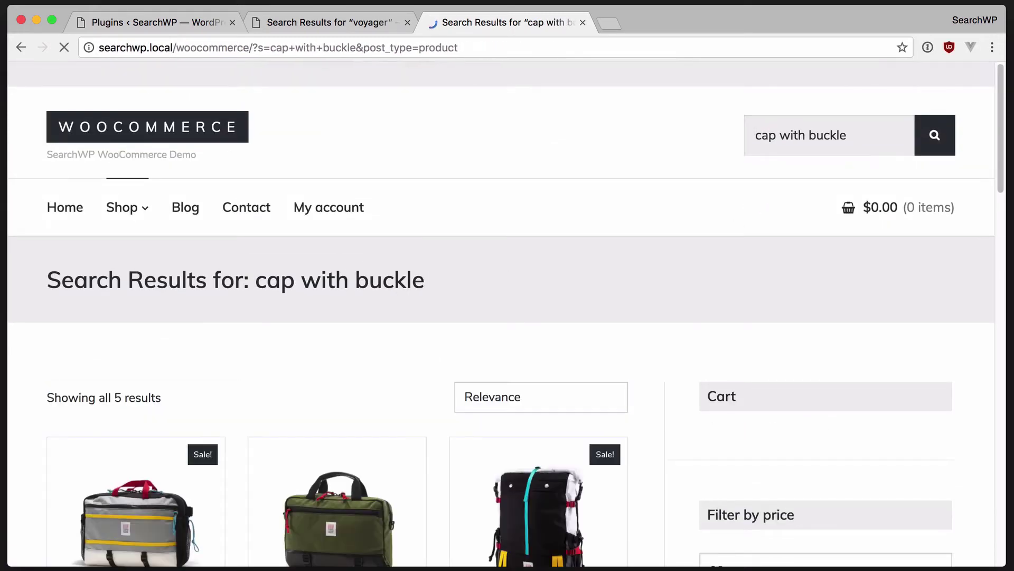
pyautogui.scroll(-10, 695, 241)
pyautogui.scroll(2, 695, 241)
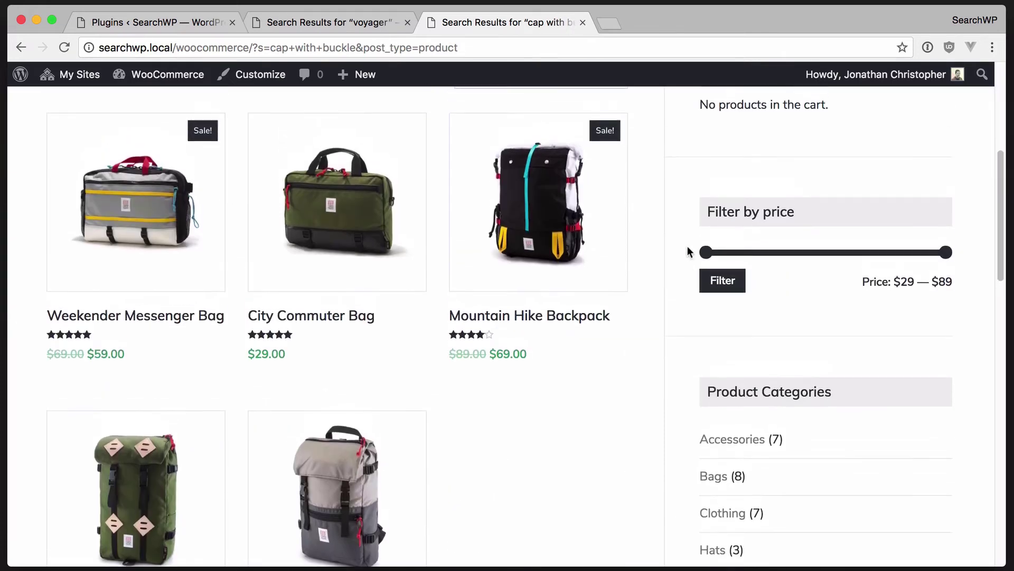
pyautogui.scroll(6, 688, 251)
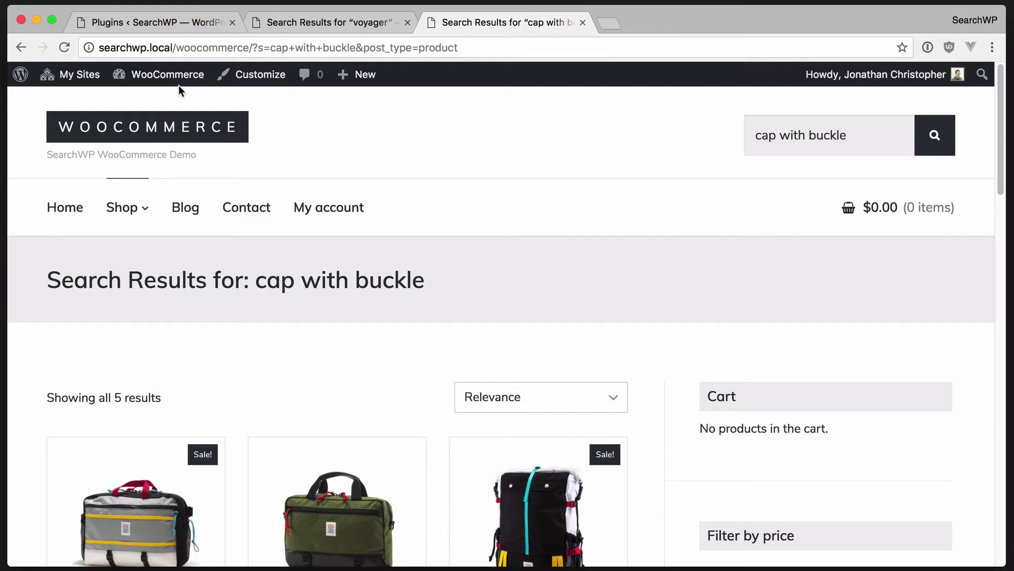
# Bulk-activate SearchWP and SearchWP WooCommerce Integration from the store's Plugins page.
pyautogui.click(158, 75)
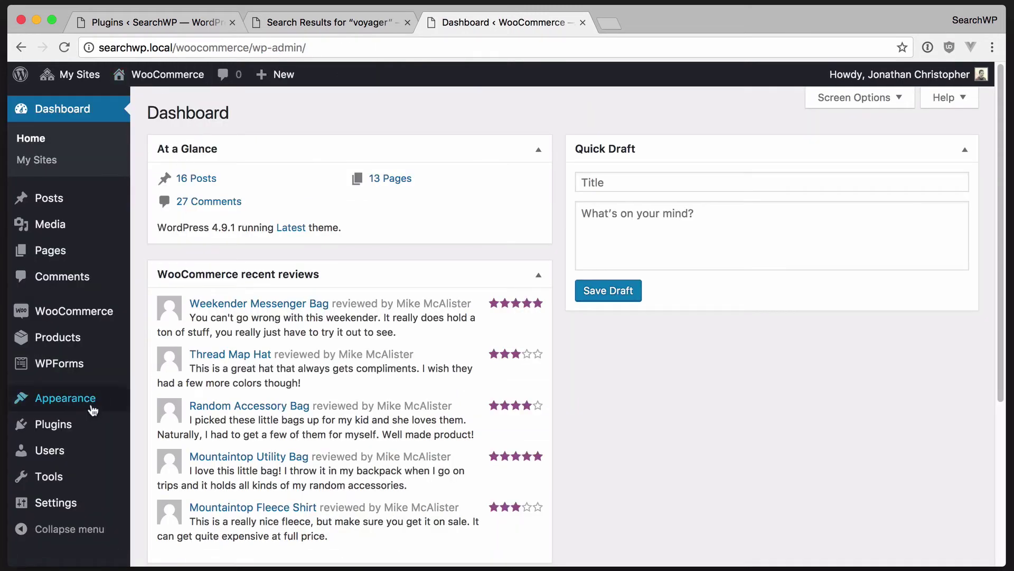
pyautogui.click(58, 425)
pyautogui.scroll(-2, 406, 416)
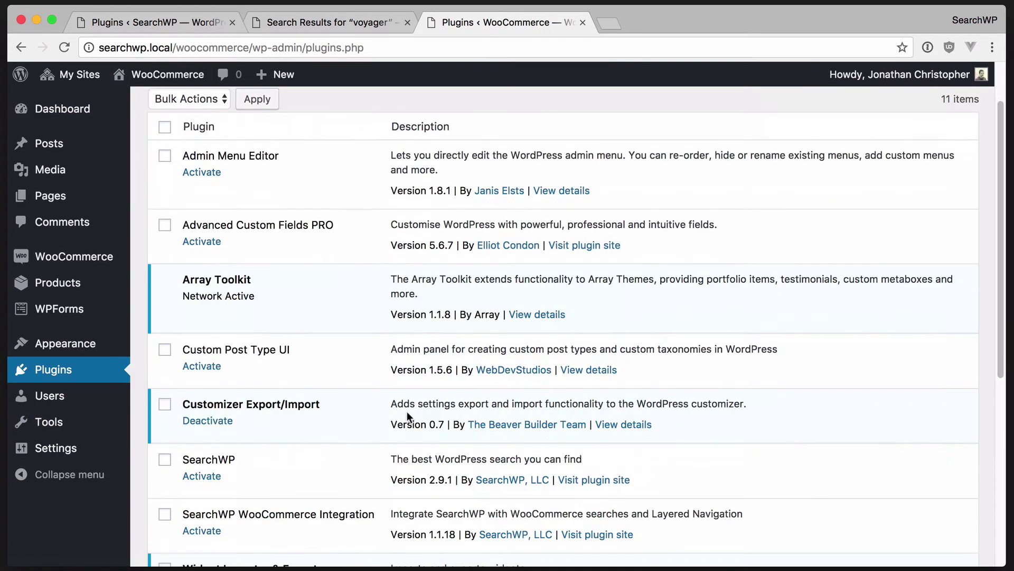
pyautogui.scroll(-6, 407, 415)
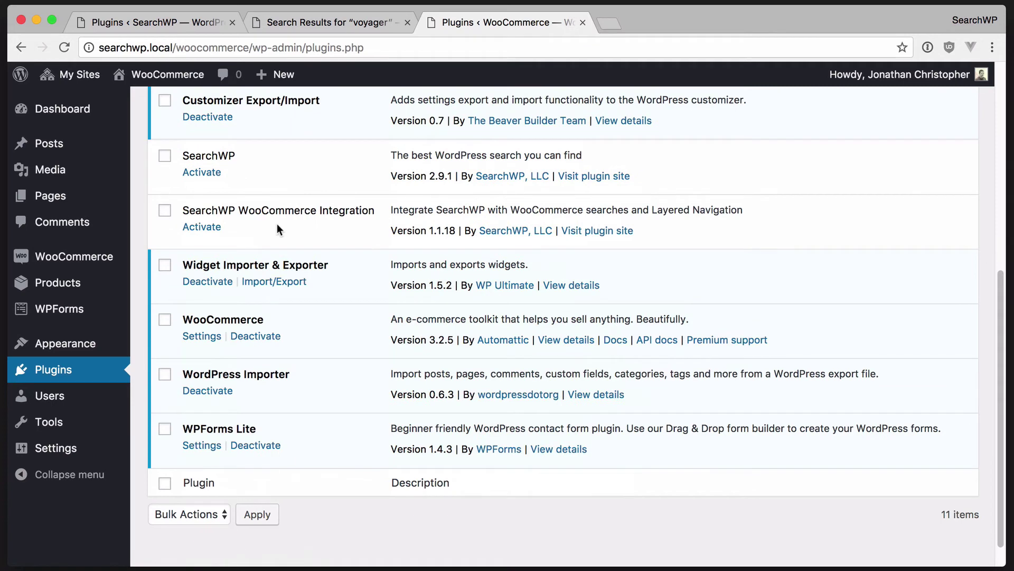
pyautogui.click(164, 156)
pyautogui.click(165, 210)
pyautogui.click(222, 514)
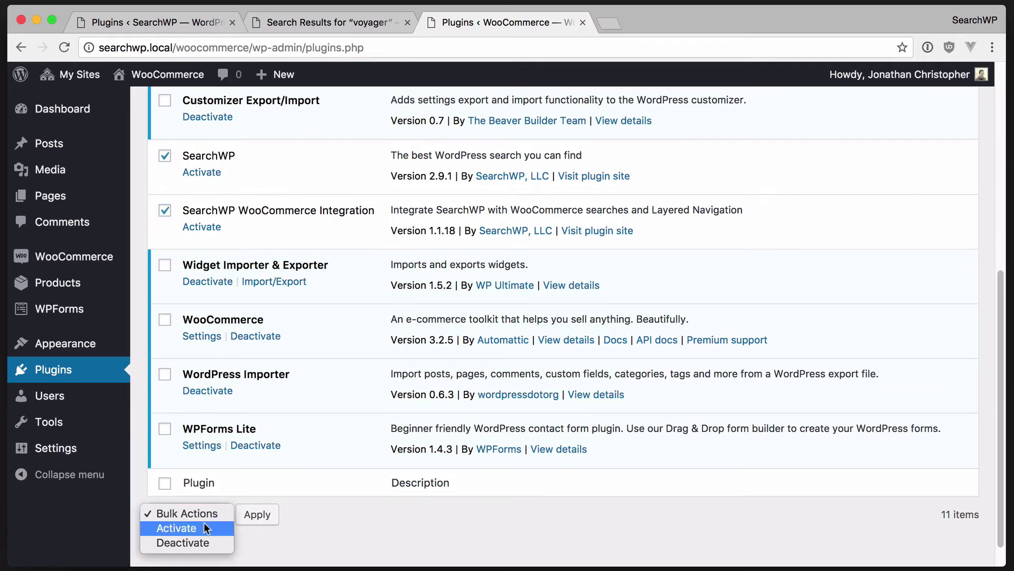
pyautogui.click(204, 525)
pyautogui.click(259, 515)
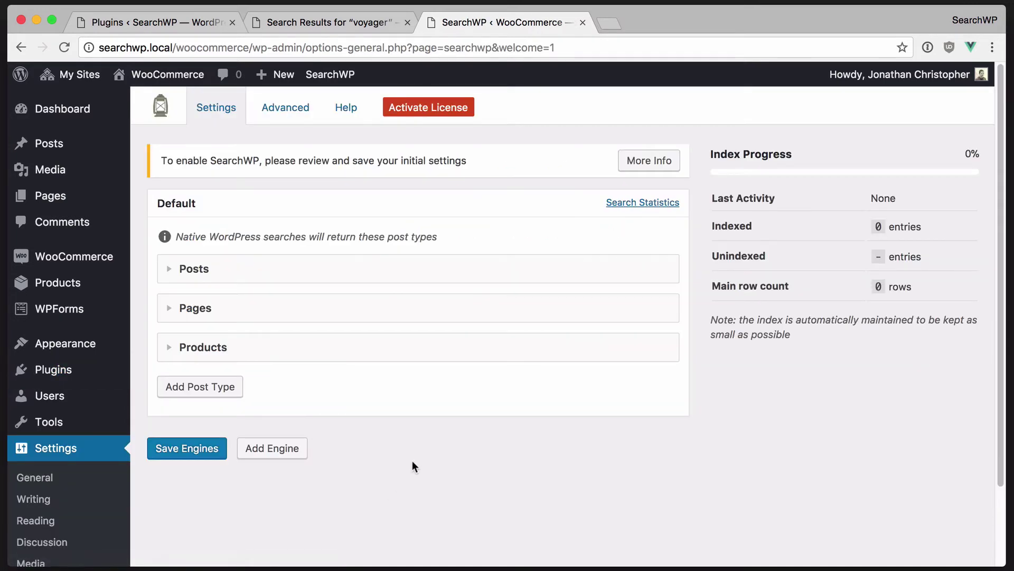
# Review the Products weights, then save the engines so indexing reaches 100% with 47 entries.
pyautogui.scroll(-2, 414, 465)
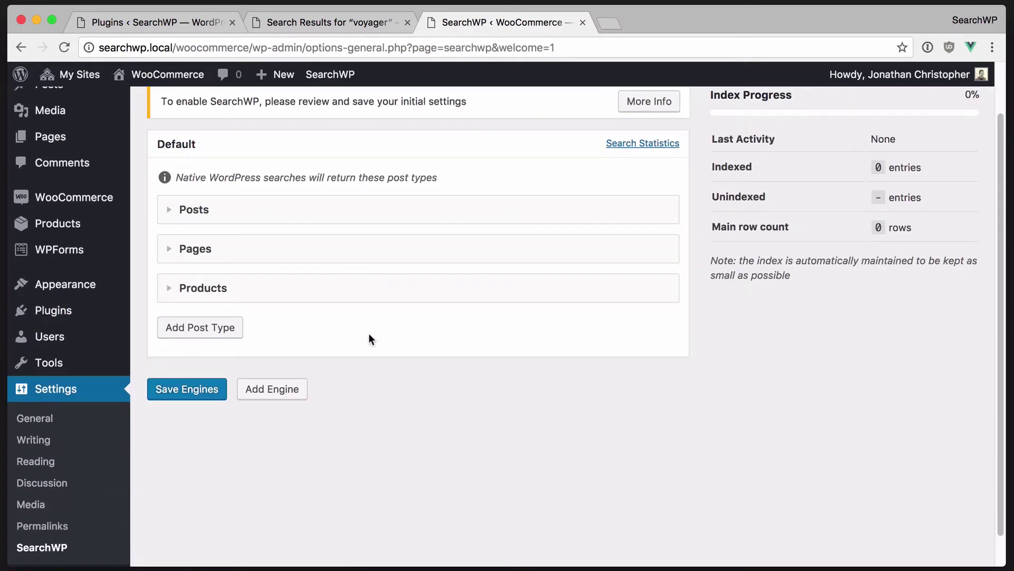
pyautogui.click(272, 294)
pyautogui.scroll(-2, 277, 338)
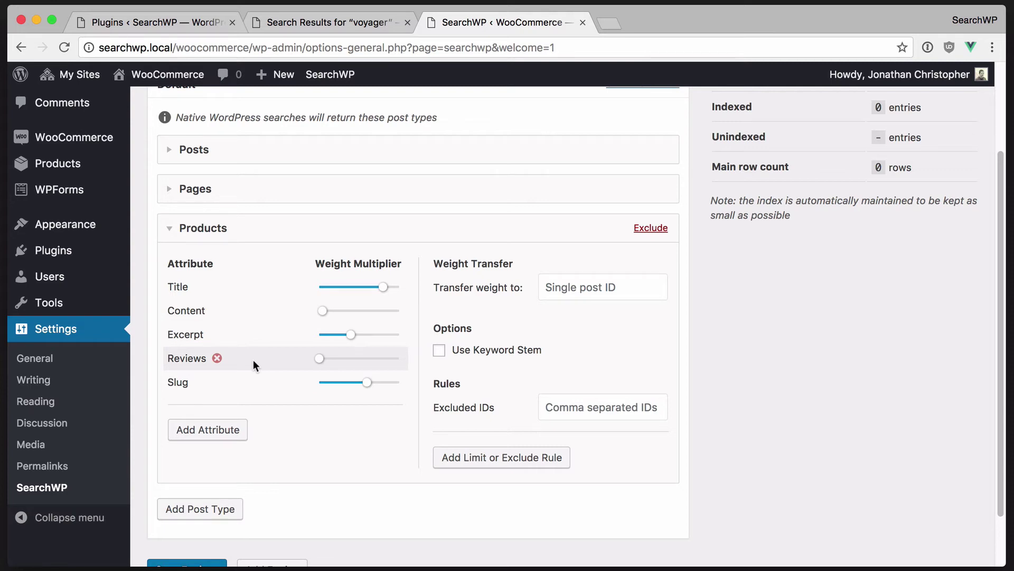
pyautogui.click(229, 229)
pyautogui.click(200, 354)
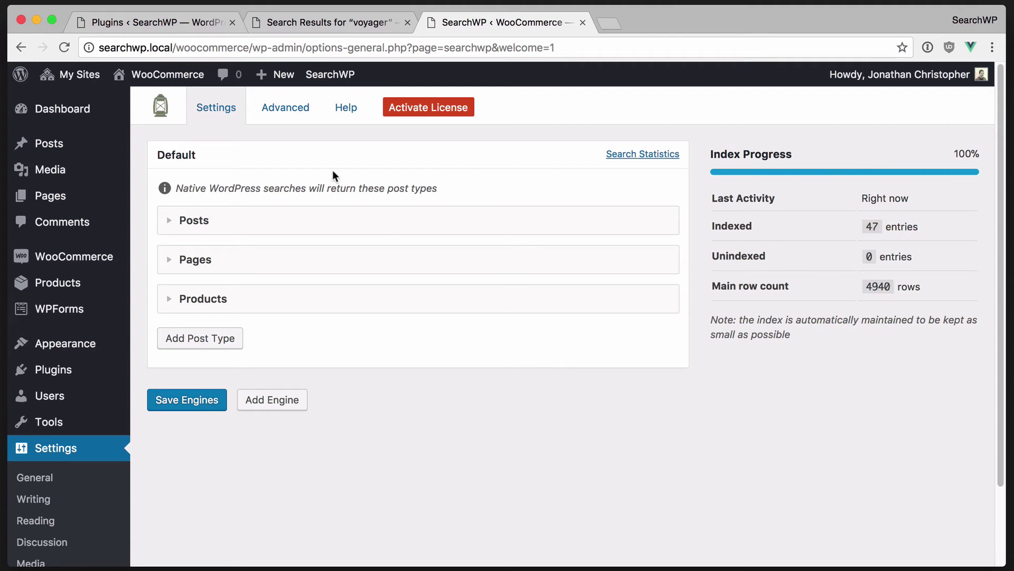
# From the shop homepage, search 'baseball cap with buckle', now returning a single cap.
pyautogui.click(169, 82)
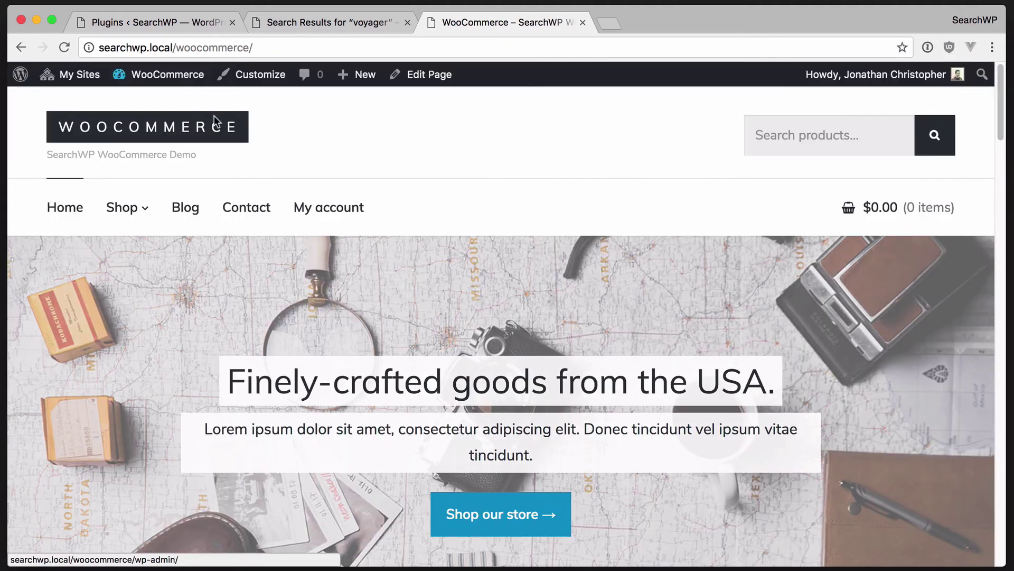
pyautogui.click(802, 141)
pyautogui.write('base')
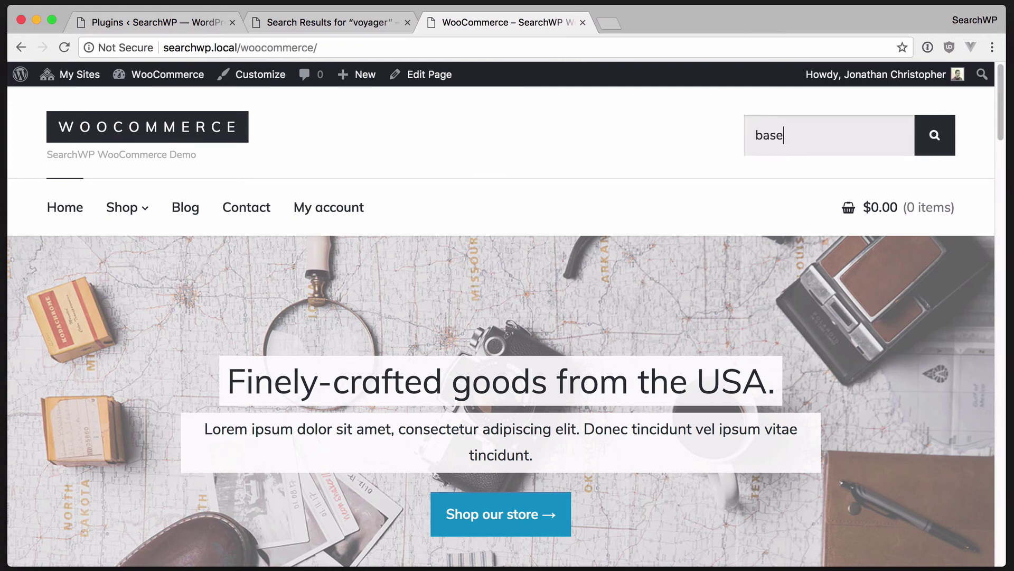
pyautogui.write('ball cap with bu')
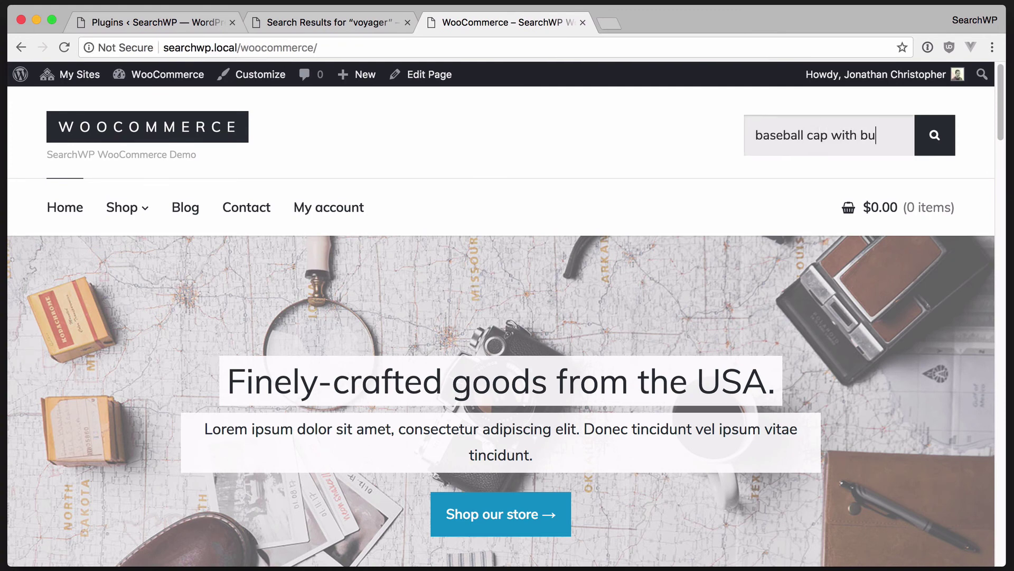
pyautogui.write('ckle')
pyautogui.press('Return')
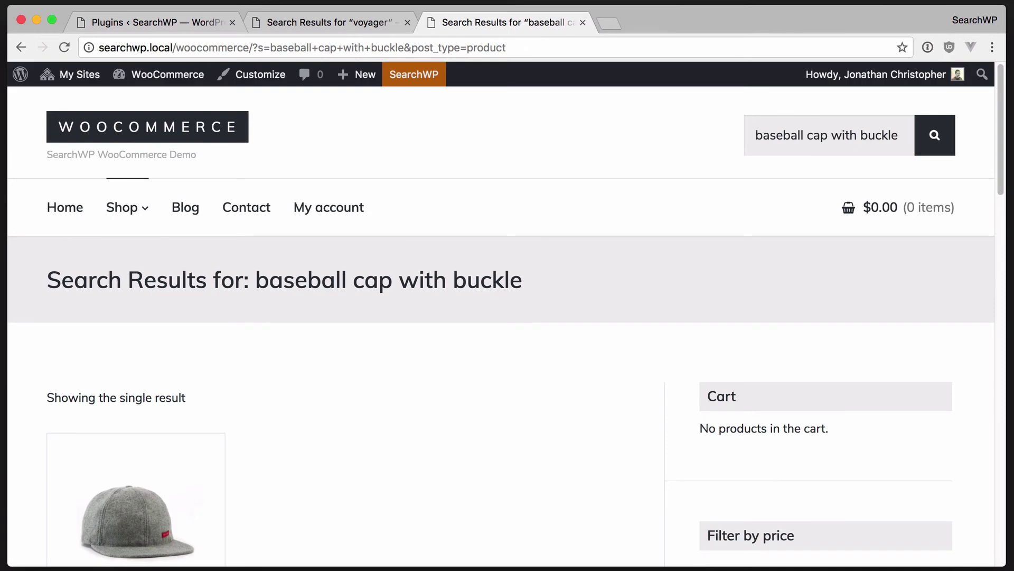
pyautogui.scroll(-5, 665, 274)
# Open the Felt Hiker Hat page and show its Reviews (1) tab mentioning the buckle.
pyautogui.click(121, 379)
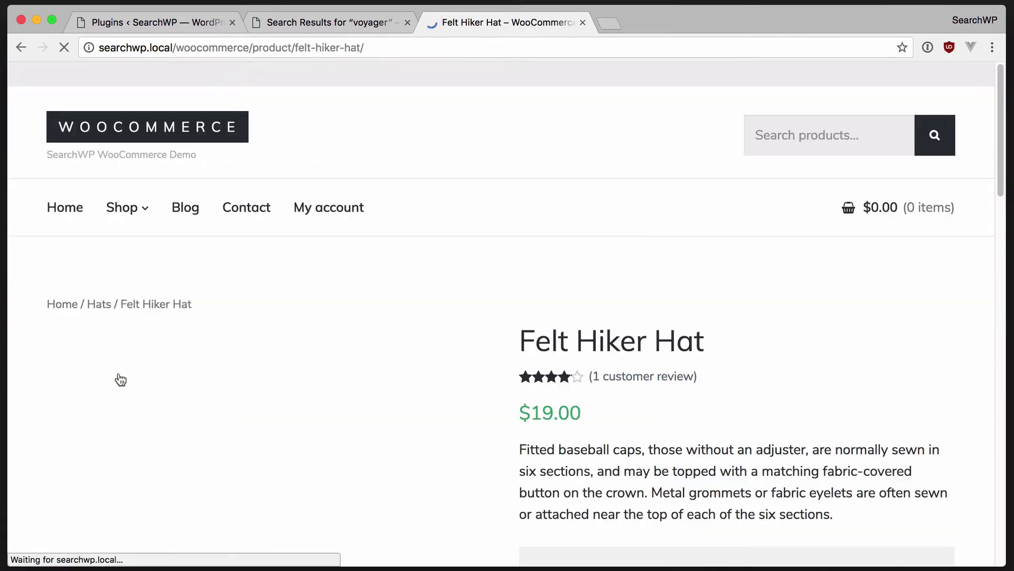
pyautogui.scroll(-3, 565, 391)
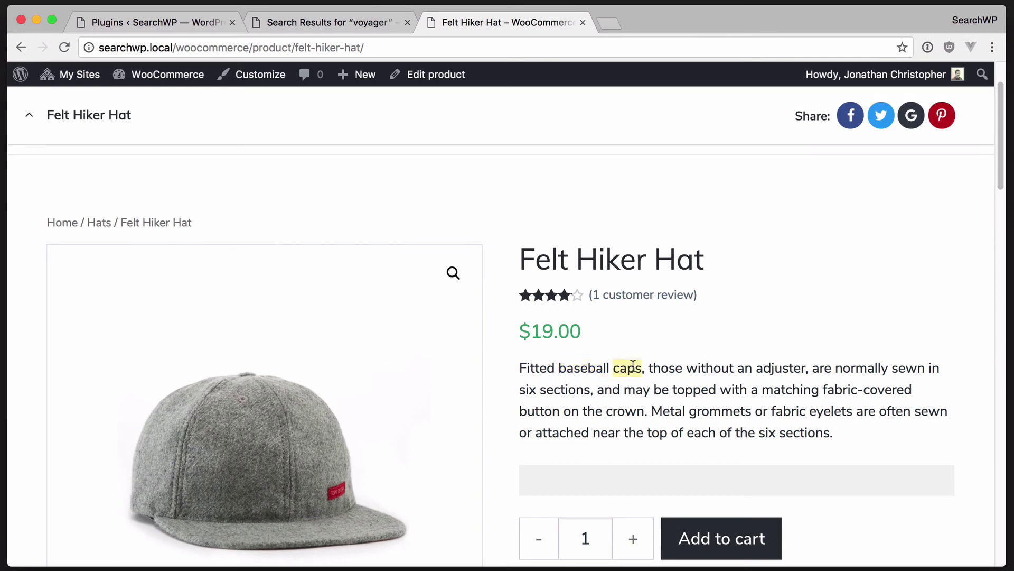
pyautogui.scroll(-2, 647, 380)
pyautogui.scroll(-10, 649, 381)
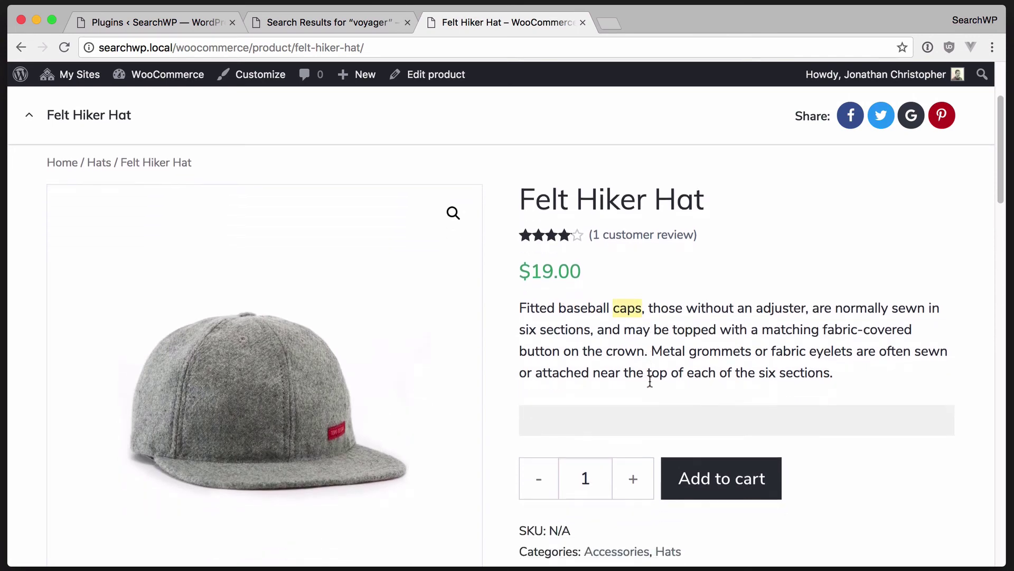
pyautogui.scroll(-4, 649, 380)
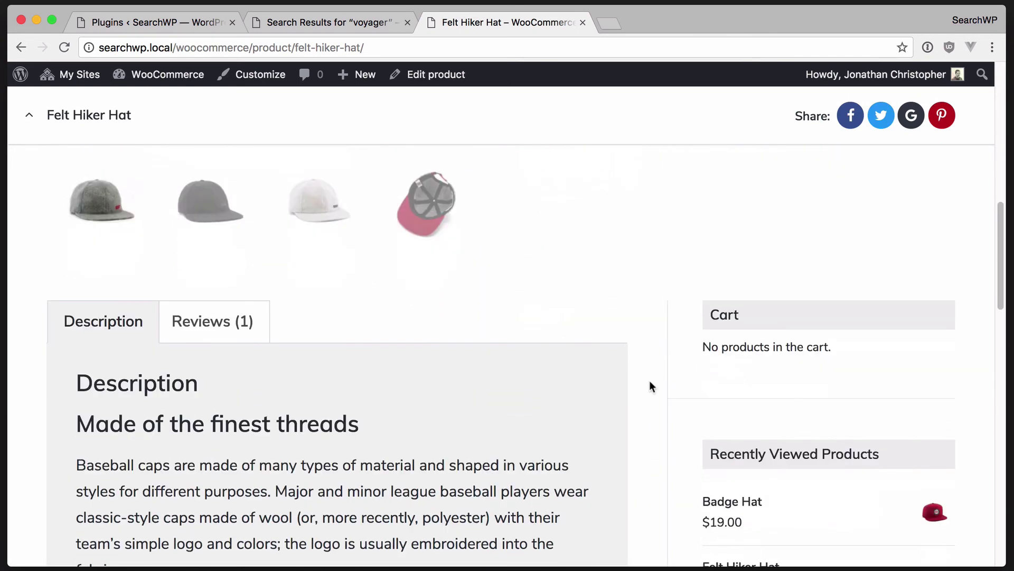
pyautogui.click(214, 318)
pyautogui.scroll(-2, 384, 392)
pyautogui.scroll(-3, 385, 392)
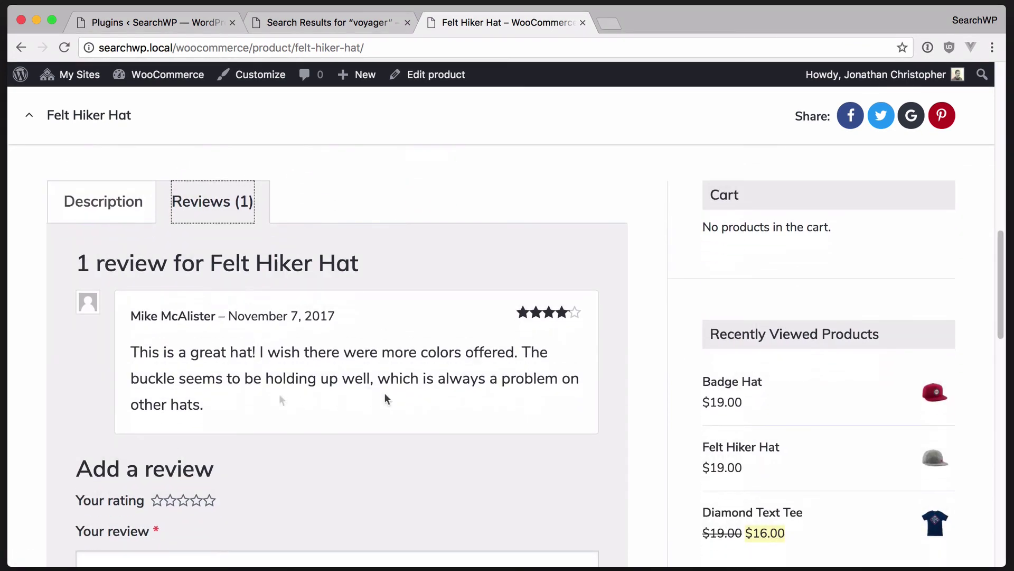